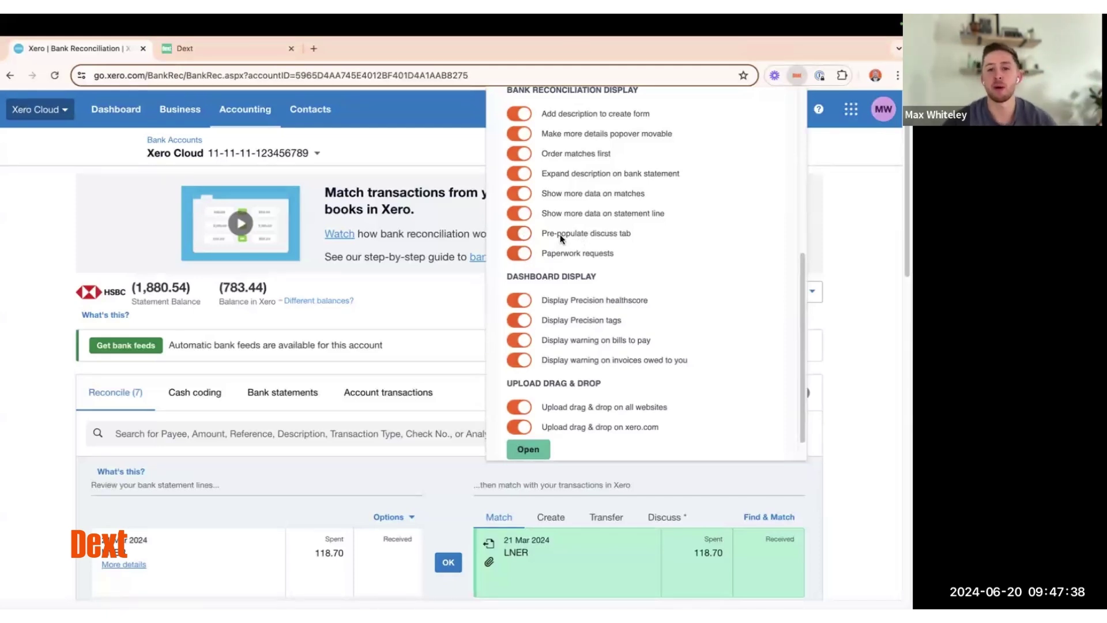
Step: Add the suggested discussion note "Tax invoice needed" to the 21 Mar 2024 statement line for 17.86
left_click(32, 265)
scroll(444, 388, "down", 5)
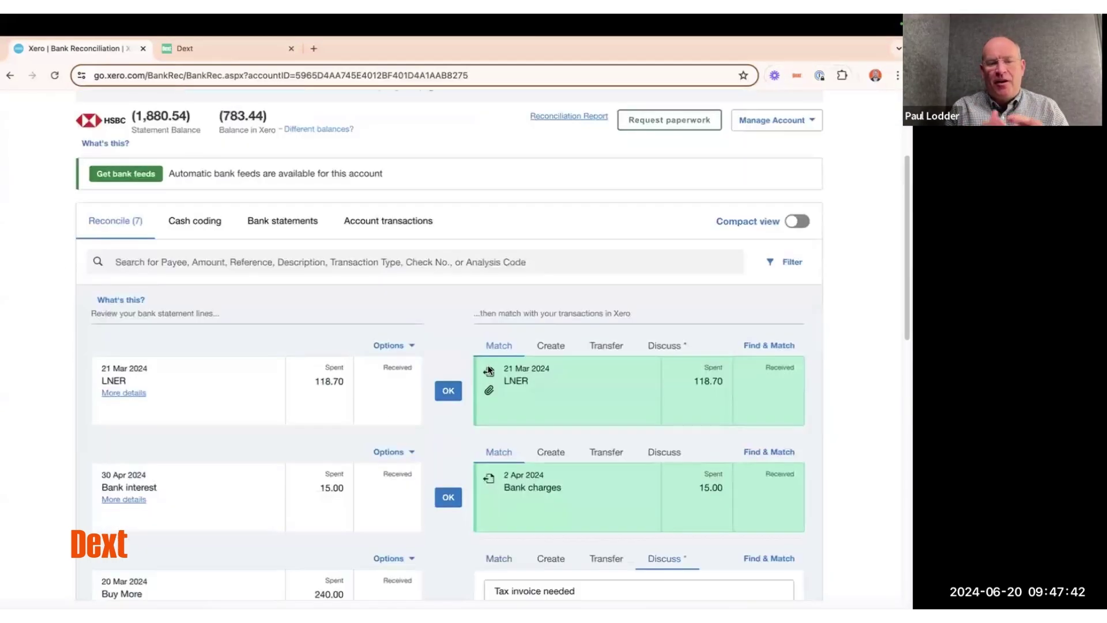
scroll(489, 371, "down", 4)
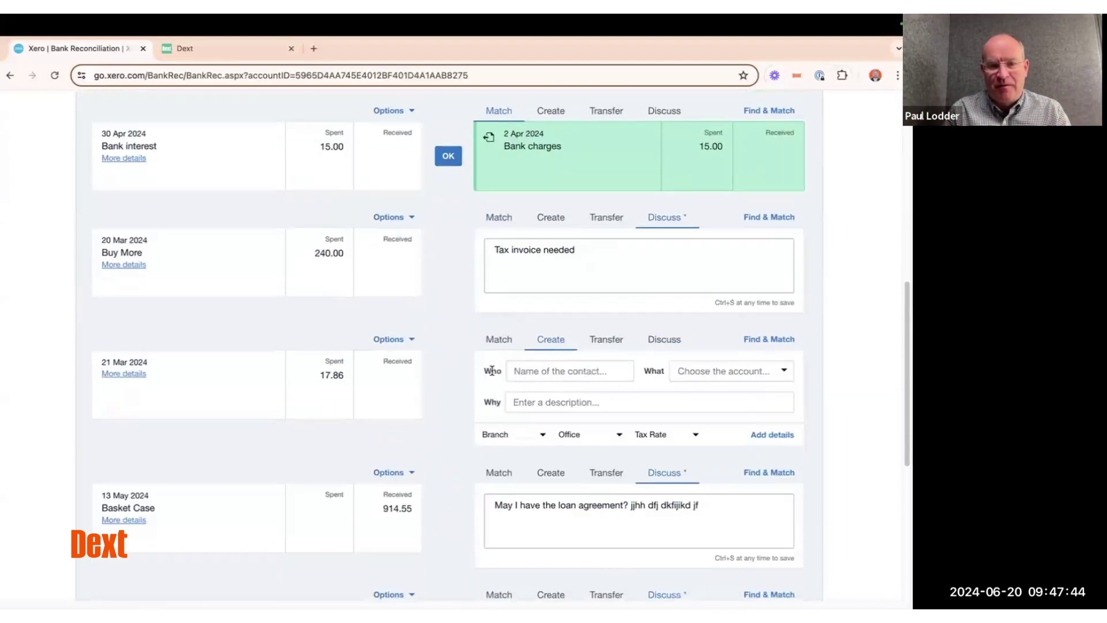
left_click(681, 348)
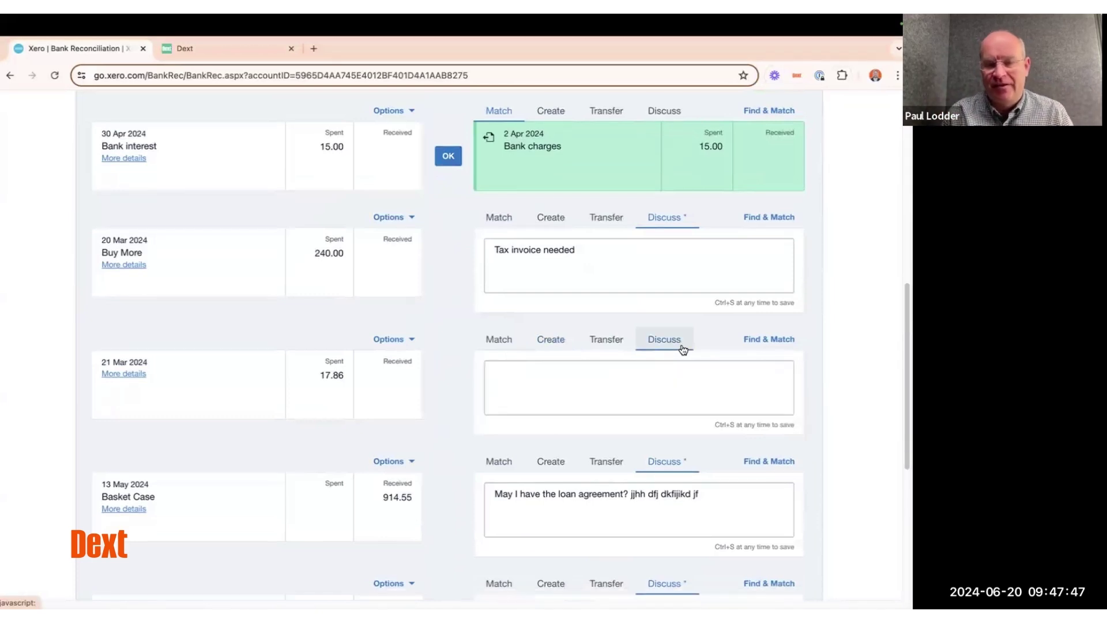
left_click(500, 374)
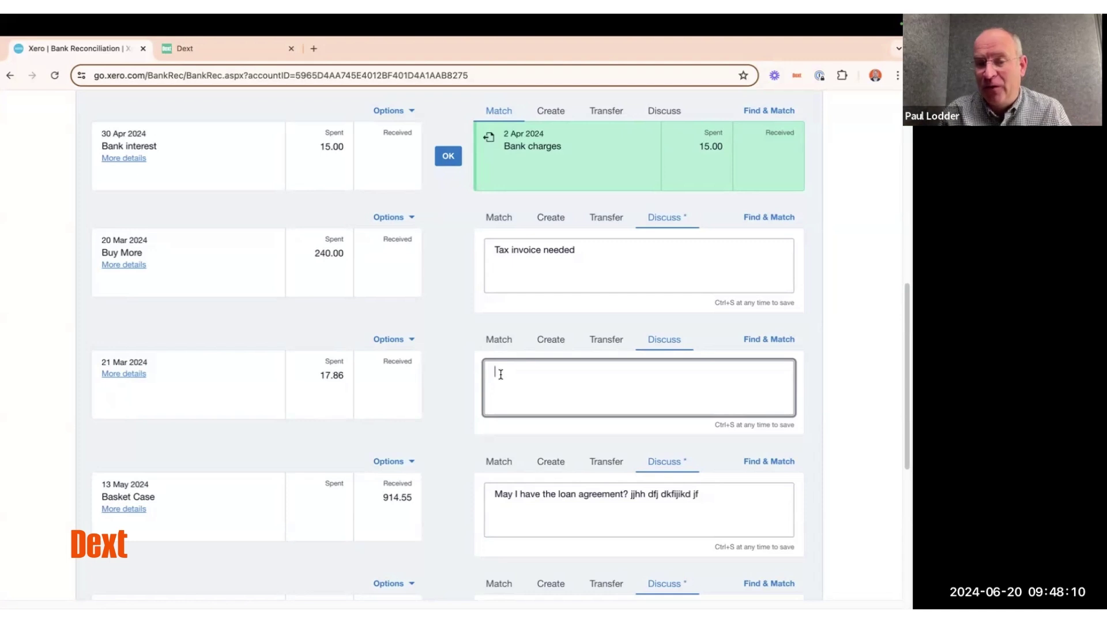
type(".")
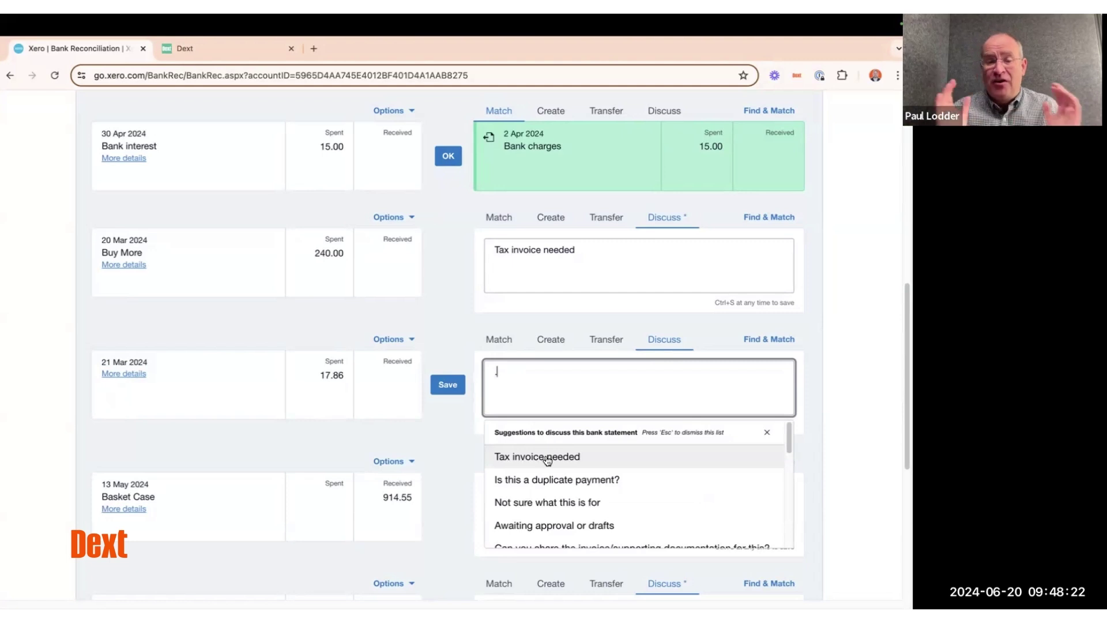
left_click(547, 456)
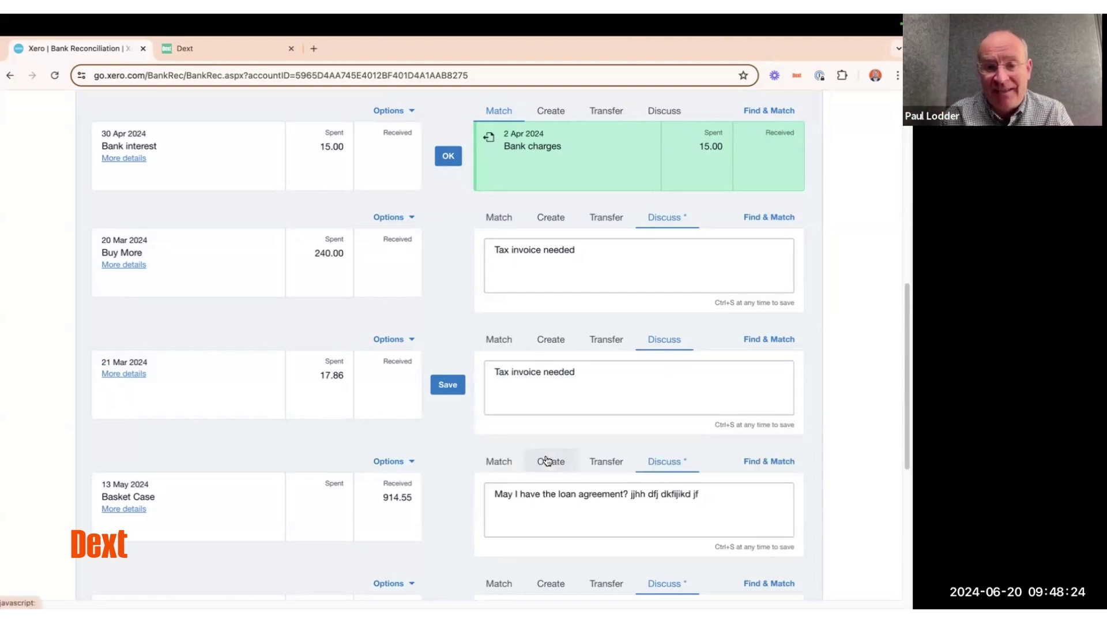
Step: Extend the Buy More discussion note to "Tax invoice needed please" and save both this note and the 17.86 line's note
left_click_drag(617, 262, 460, 258)
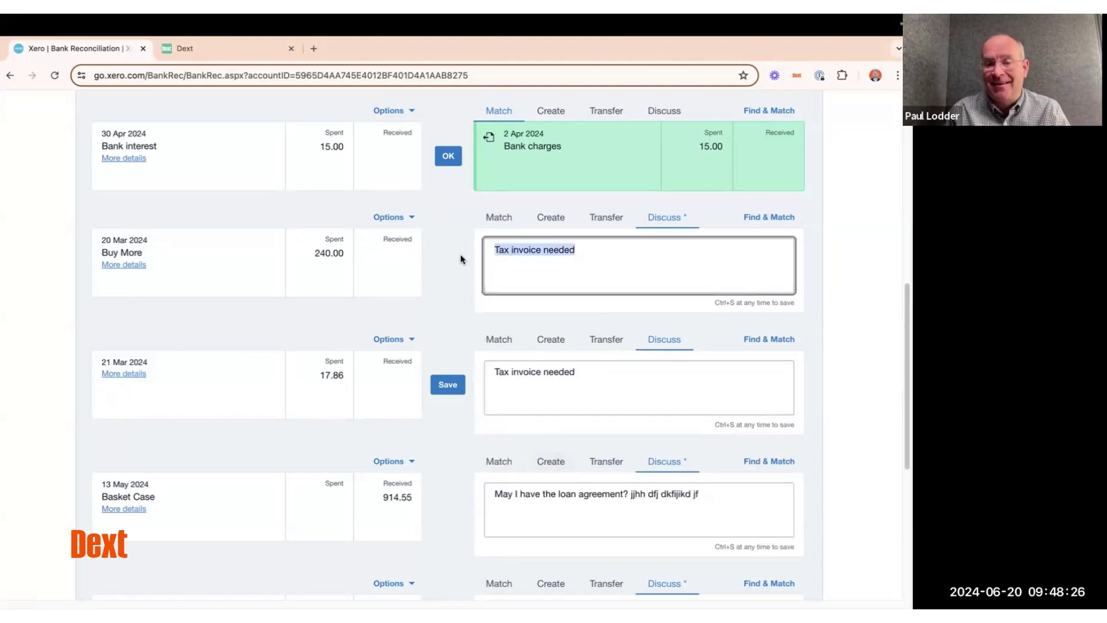
left_click(590, 247)
type("please")
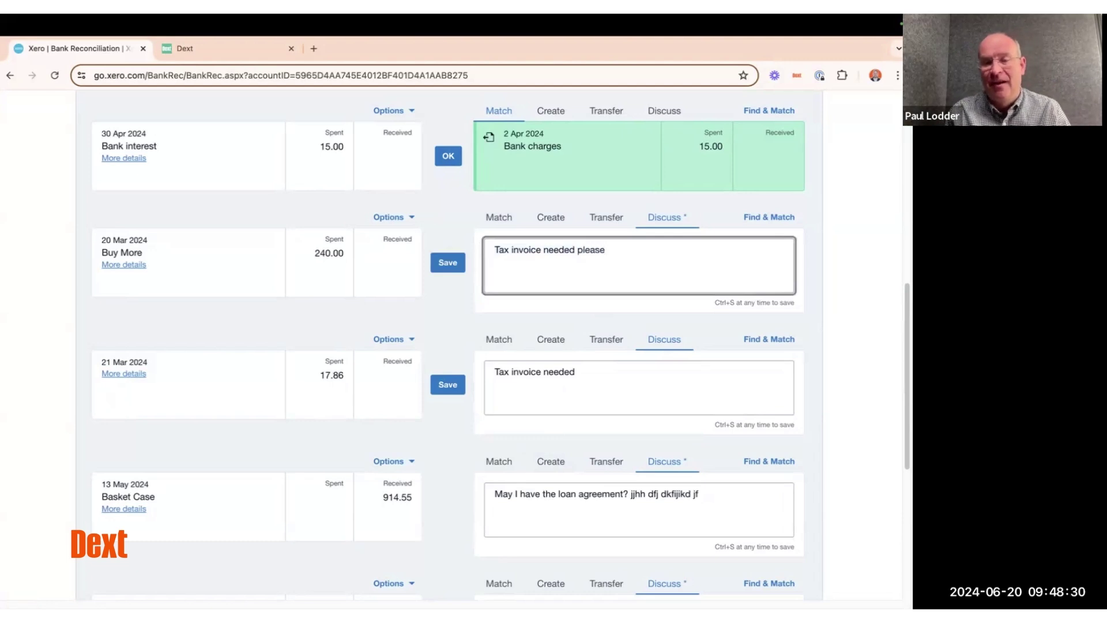
left_click(450, 263)
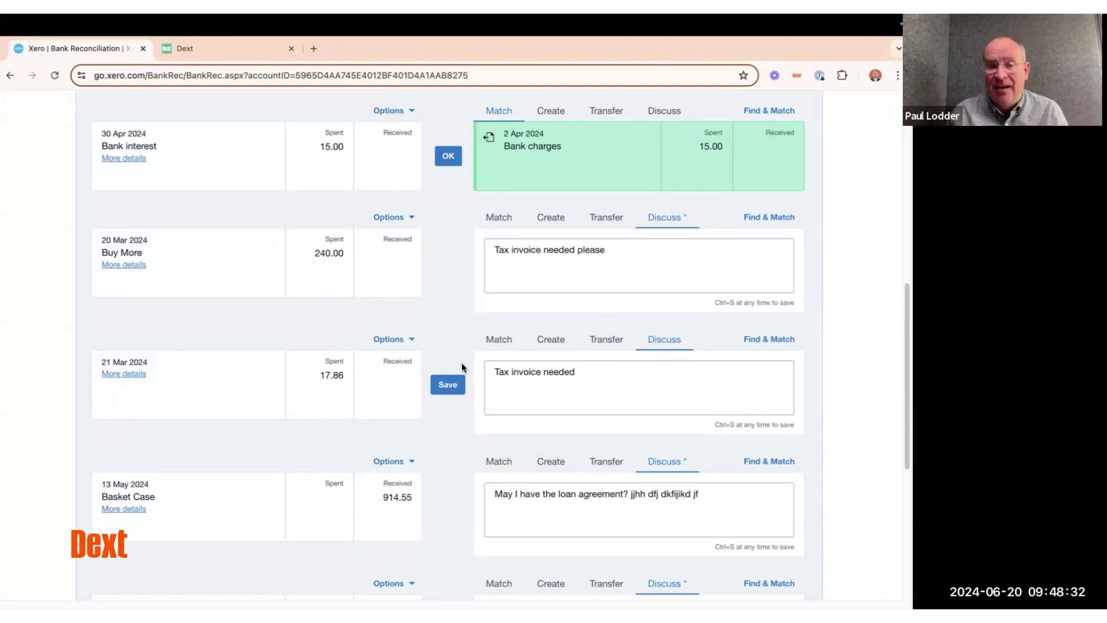
left_click(452, 380)
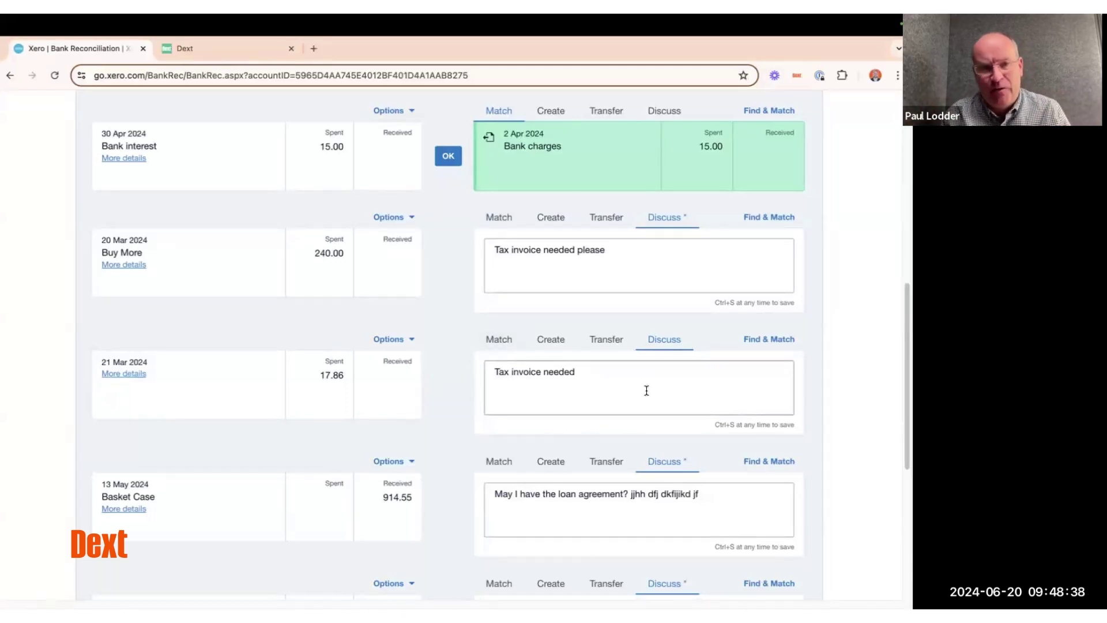
Step: Shorten the Basket Case discussion note to "May I have the loan agreement?" and save it
left_click_drag(700, 494, 629, 499)
key("BackSpace")
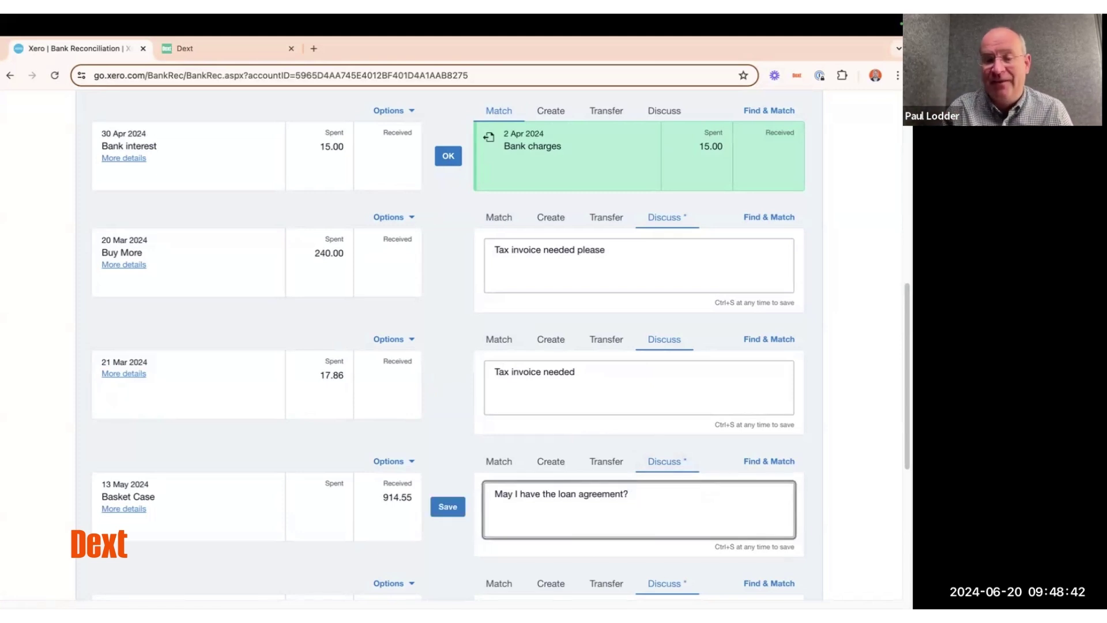
left_click(449, 507)
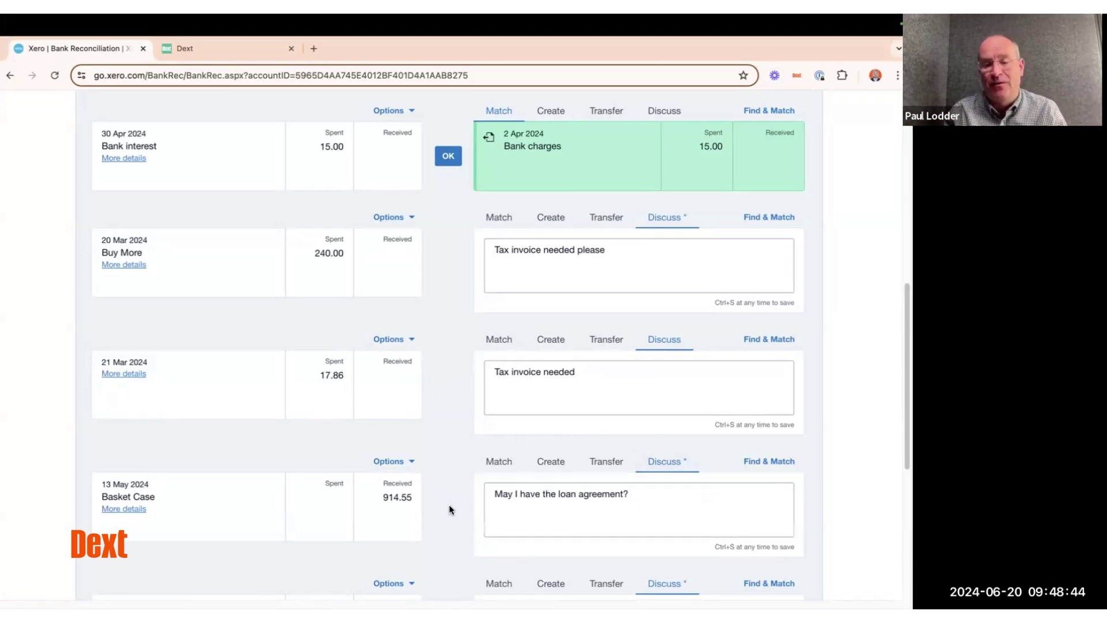
left_click(598, 381)
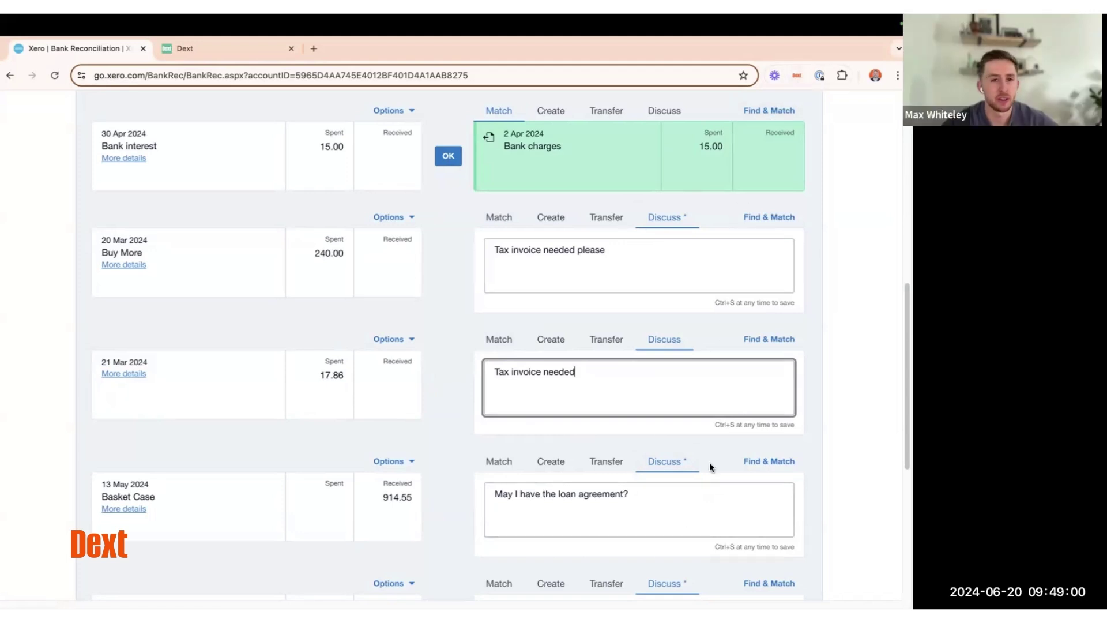
Step: Check the Pre-populate discuss tab and Paperwork requests options in the browser extension's bank reconciliation display settings
left_click(798, 75)
scroll(694, 289, "down", 5)
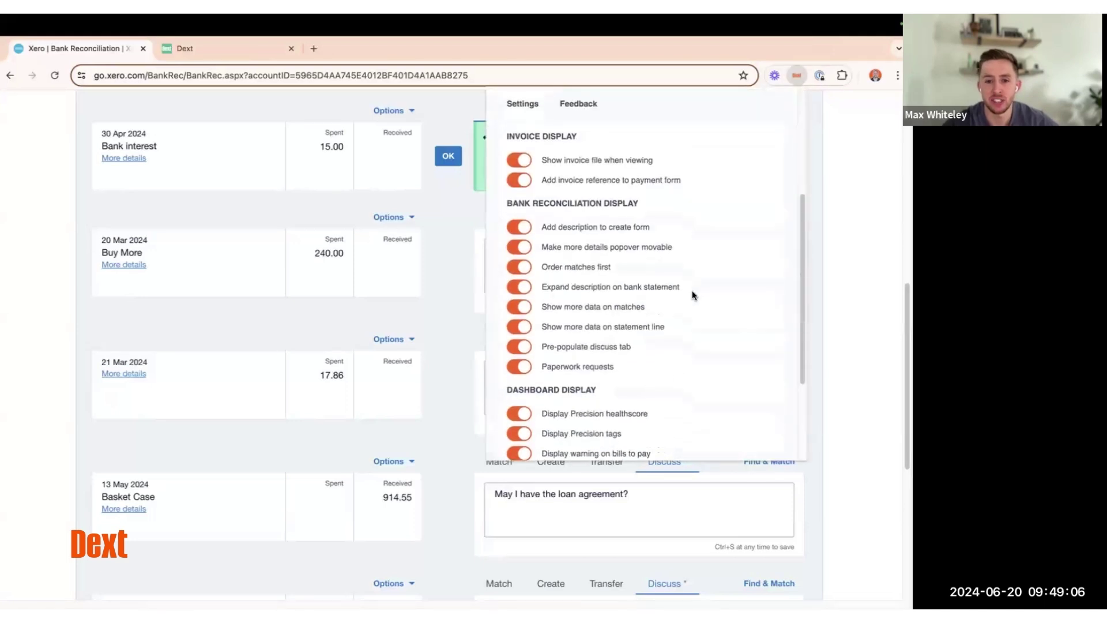
left_click(606, 302)
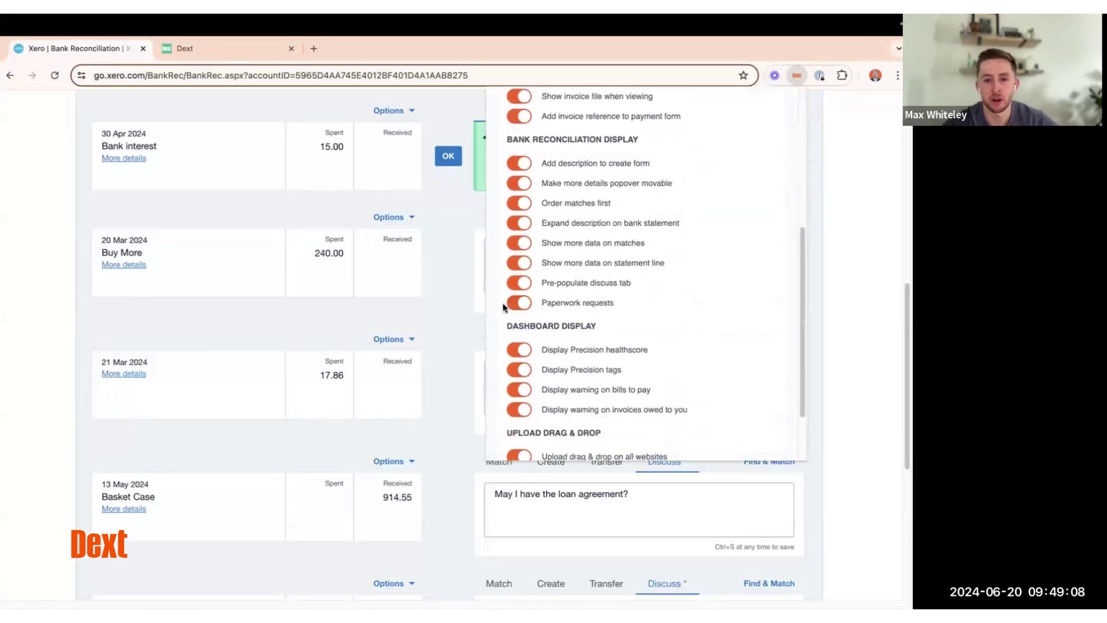
left_click(447, 313)
Step: Start a paperwork request for the bank account and include all unreconciled transactions in the email
scroll(455, 309, "up", 15)
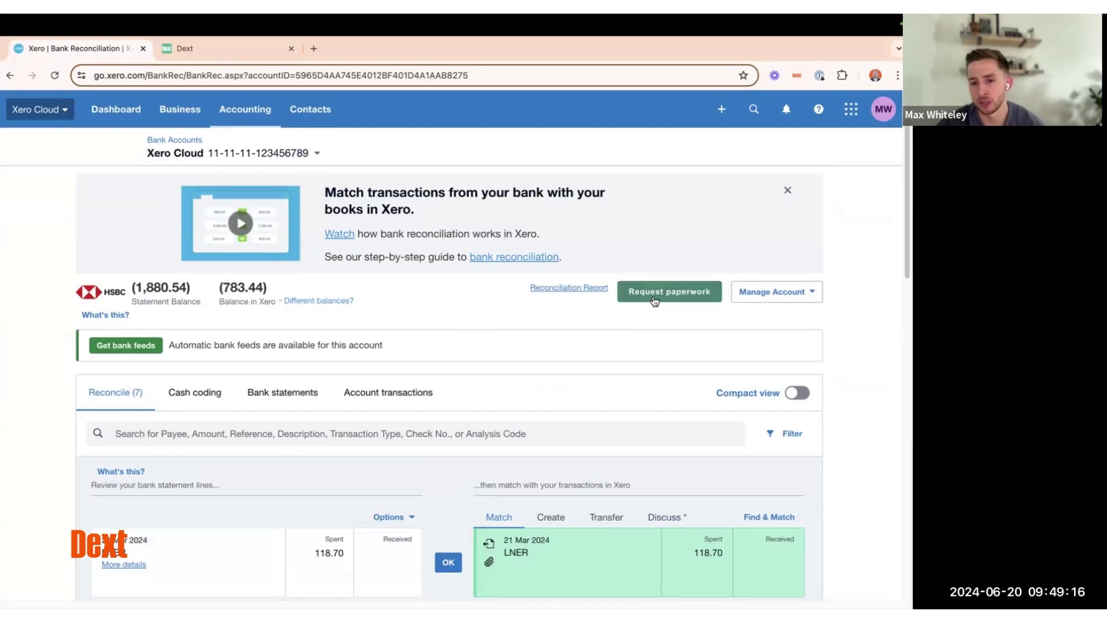
left_click(654, 300)
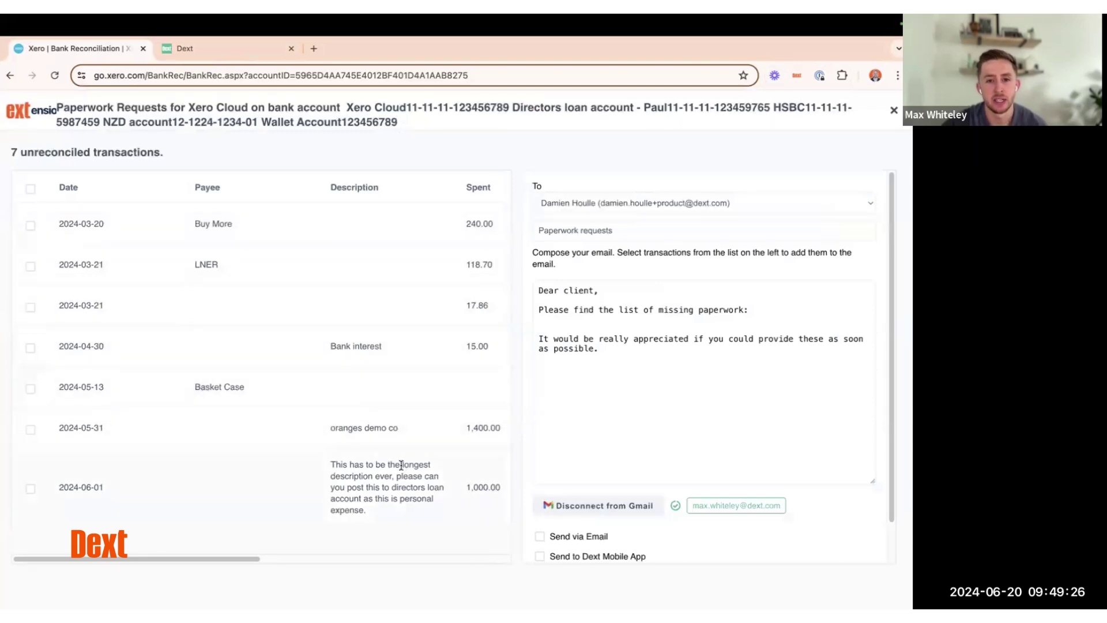
left_click(30, 189)
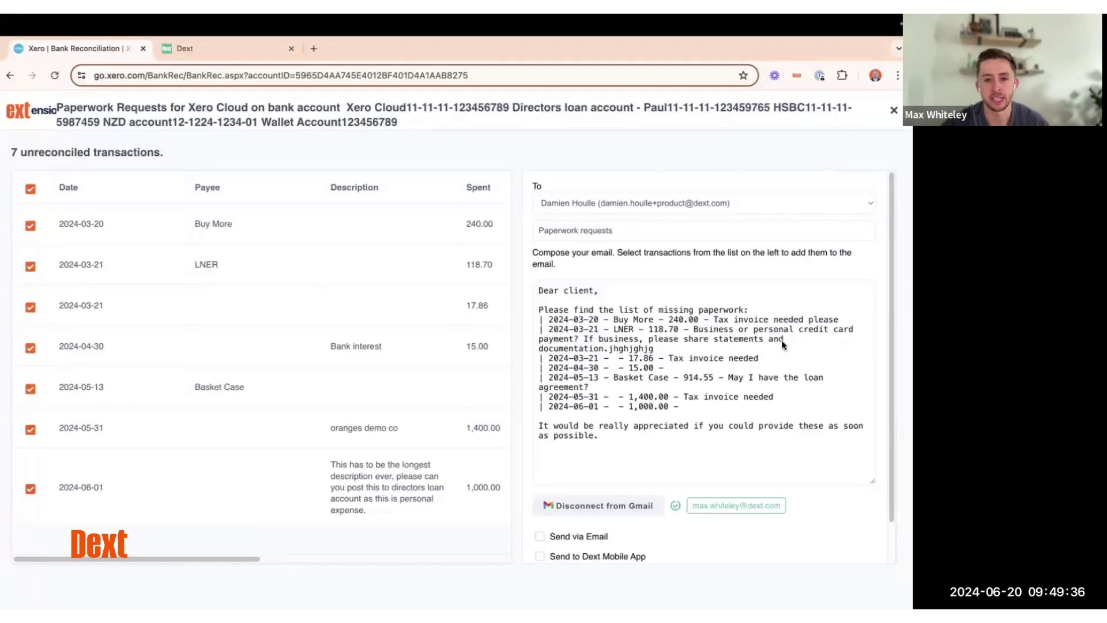
left_click(588, 338)
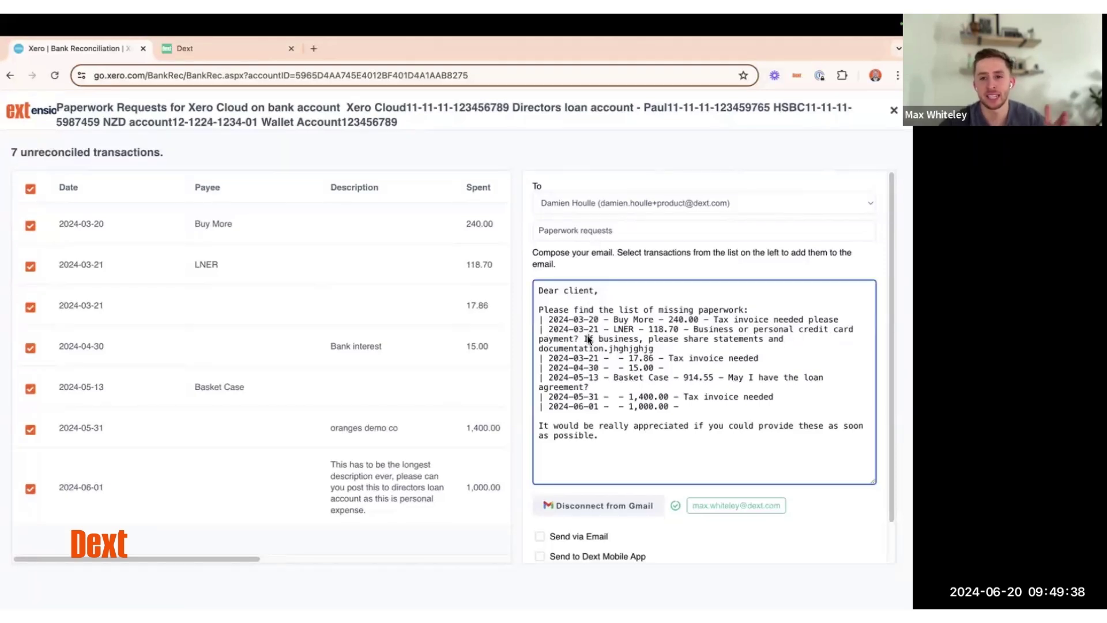
Step: Review the request's available recipients and exclude the 2024-04-30 bank interest transaction from the email
left_click(560, 202)
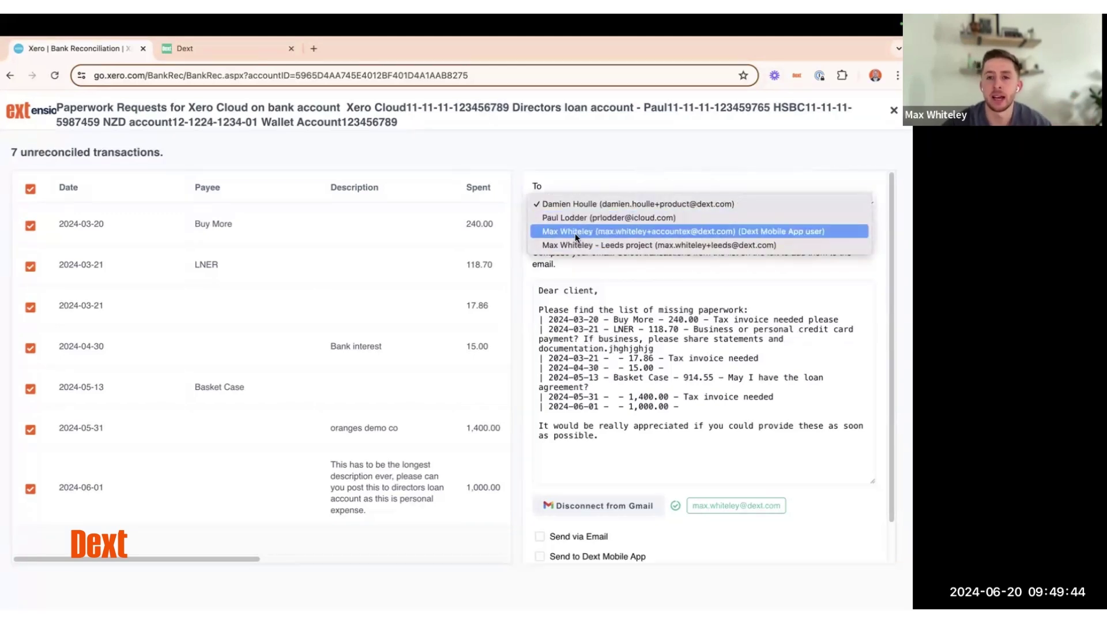
left_click(603, 202)
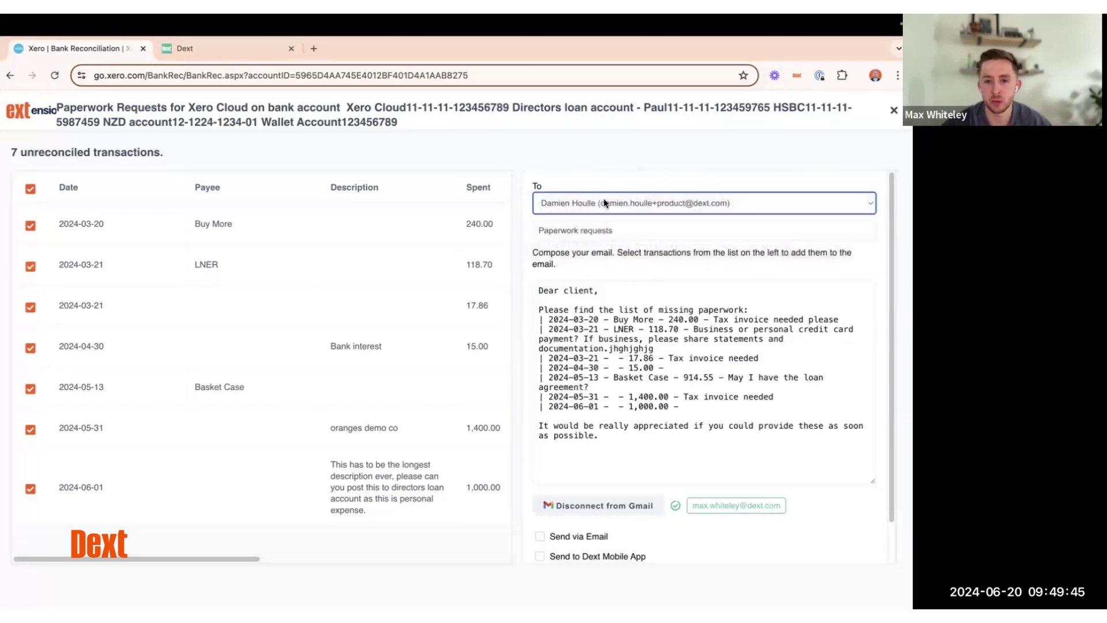
left_click(618, 230)
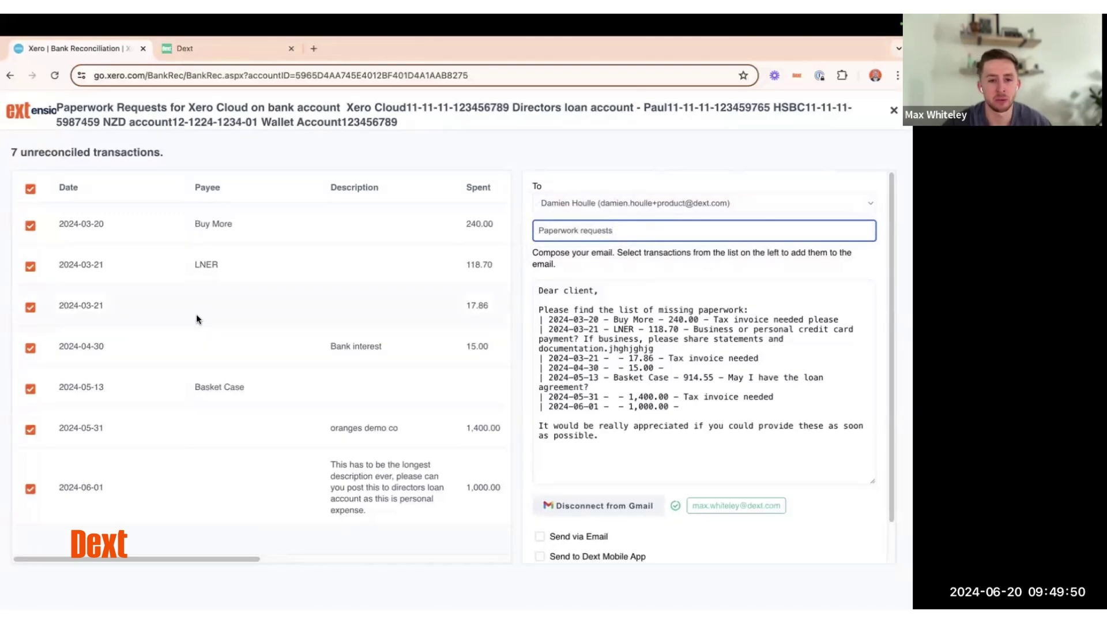
left_click(29, 348)
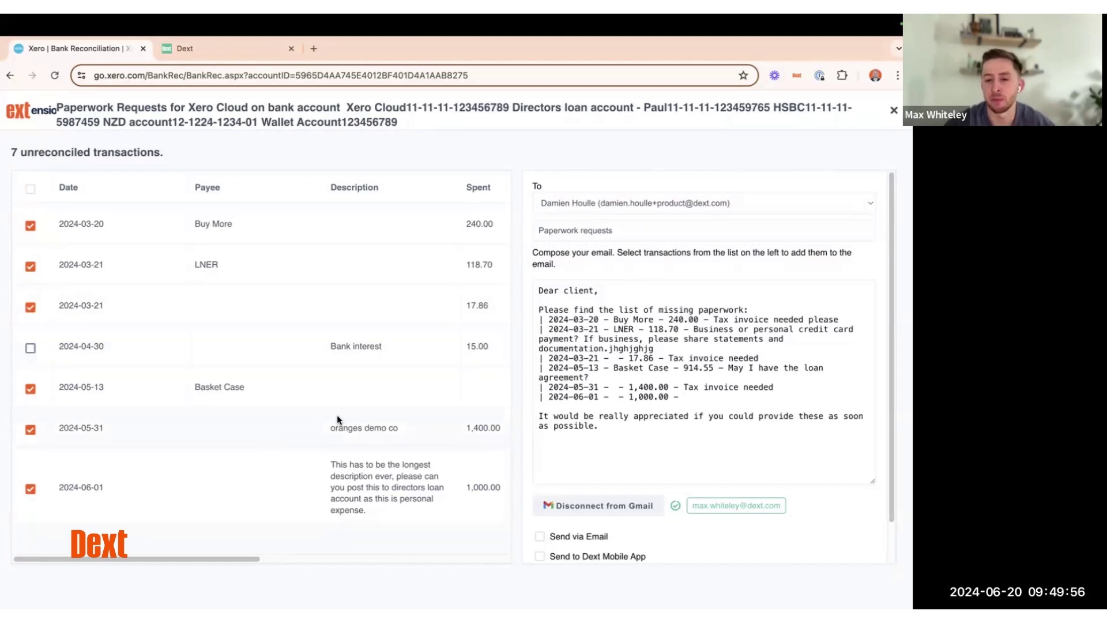
scroll(614, 412, "down", 1)
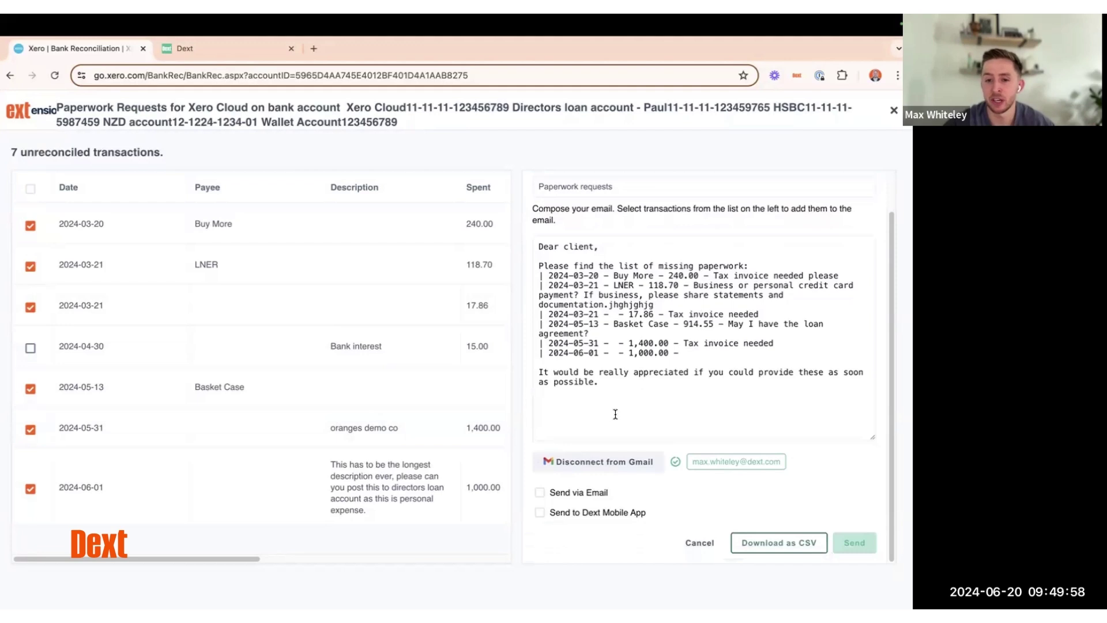
Step: Disconnect the Gmail account from the paperwork request and connect it again
left_click(769, 553)
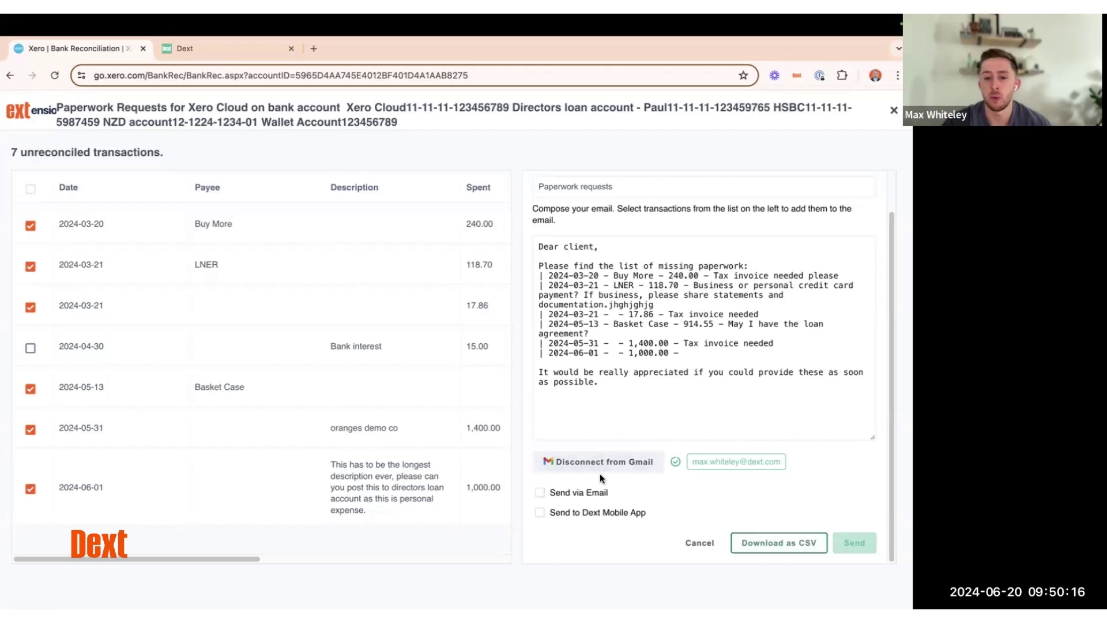
left_click(619, 468)
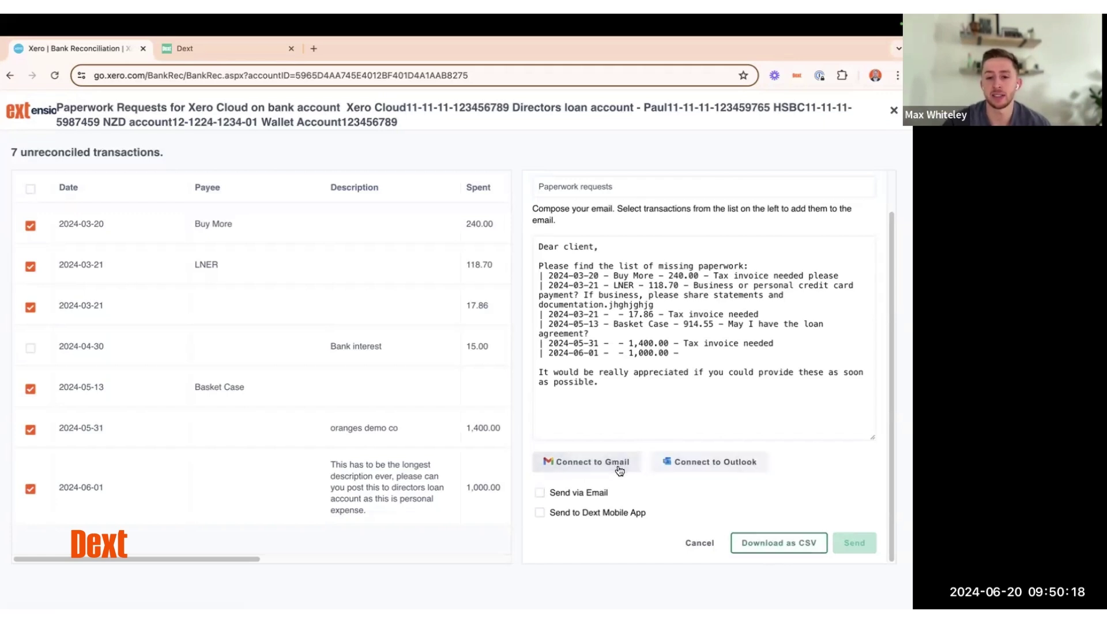
left_click(595, 464)
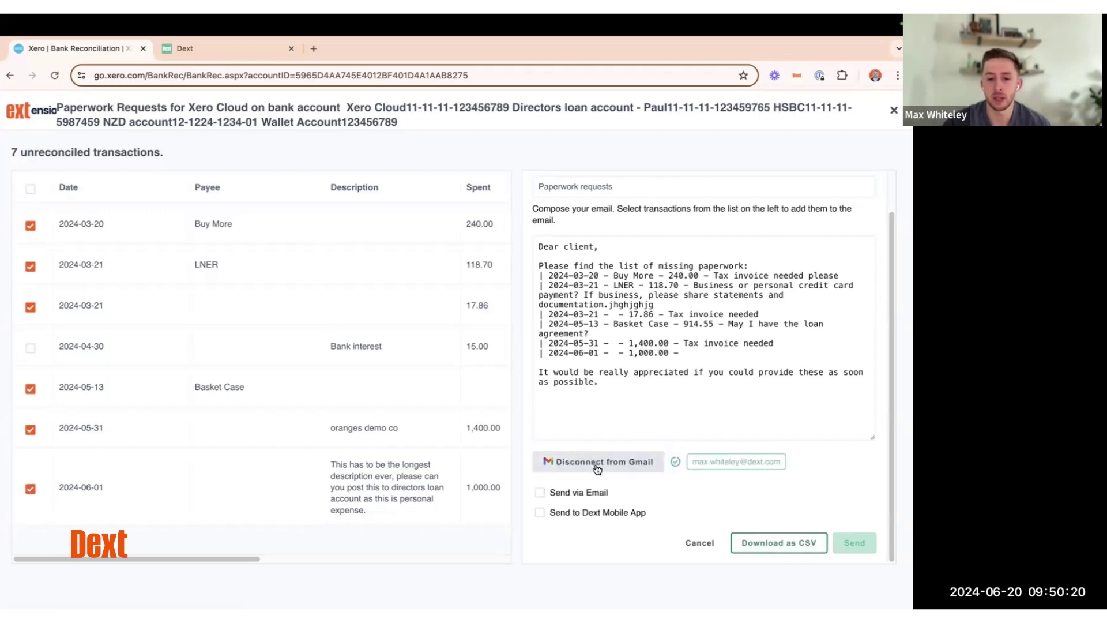
Step: Select both Send via Email and Send to Dext Mobile App for the paperwork request, and close the request
left_click(542, 494)
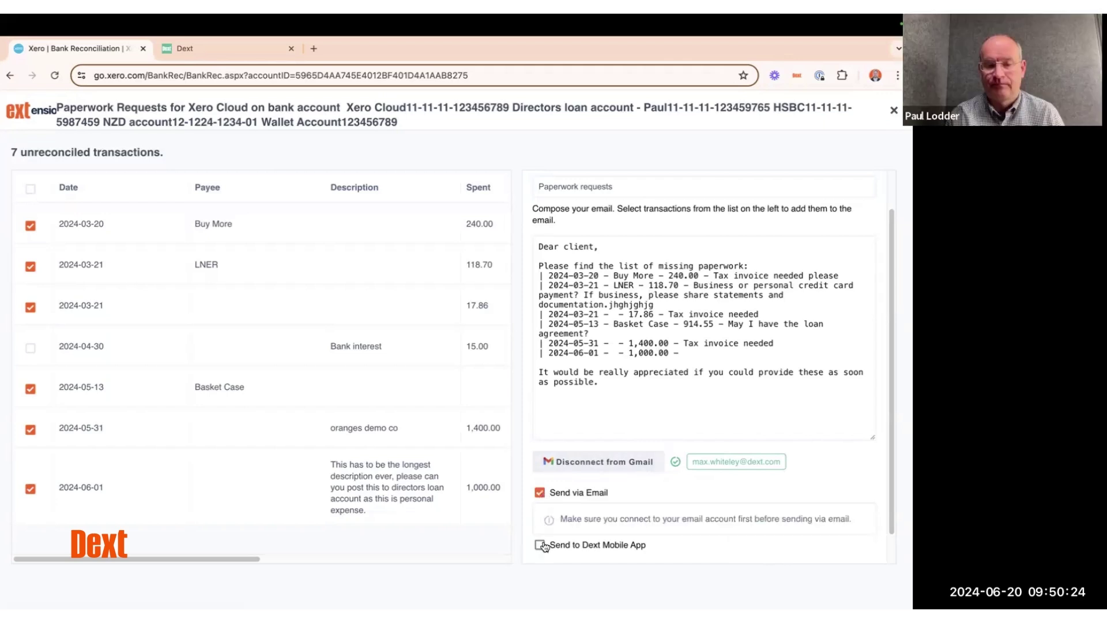
scroll(540, 549, "down", 1)
left_click(540, 513)
scroll(623, 515, "down", 2)
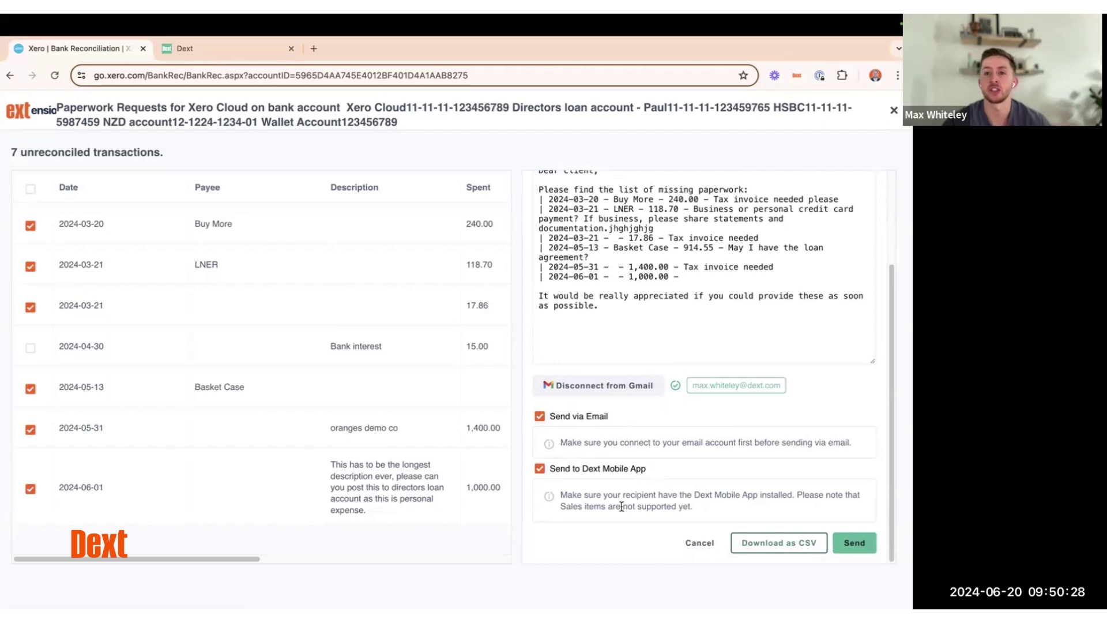
left_click(810, 550)
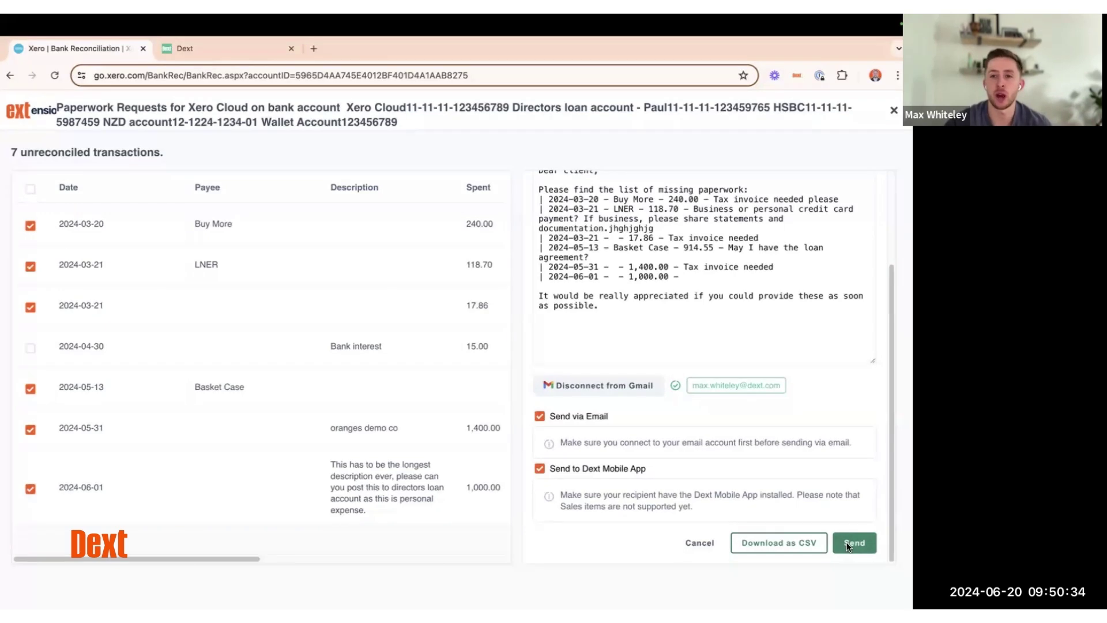
scroll(830, 455, "up", 3)
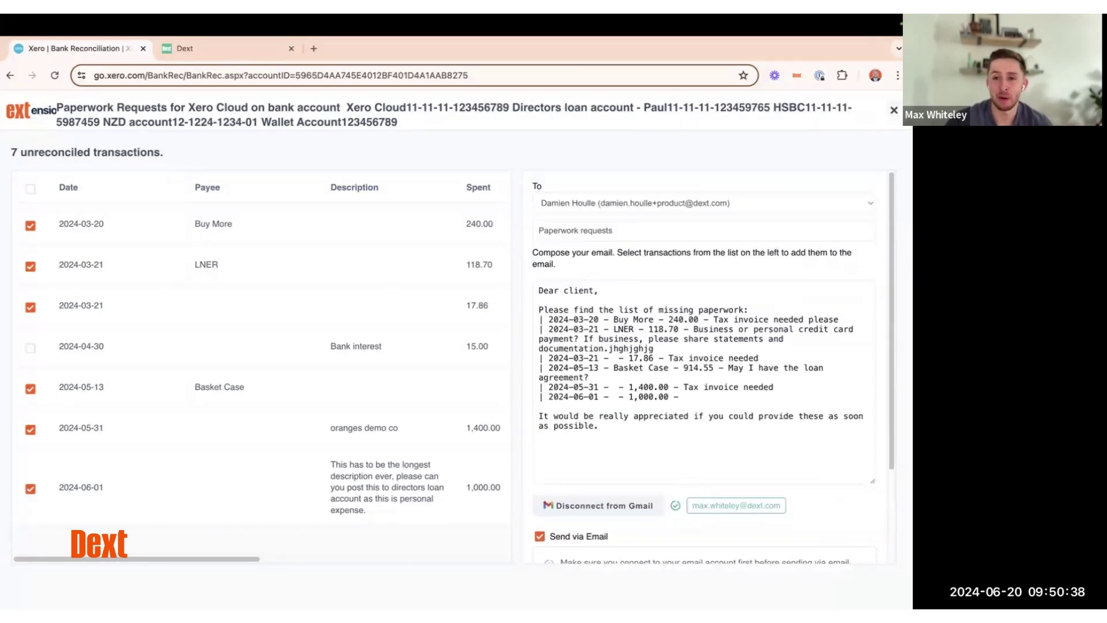
left_click(894, 109)
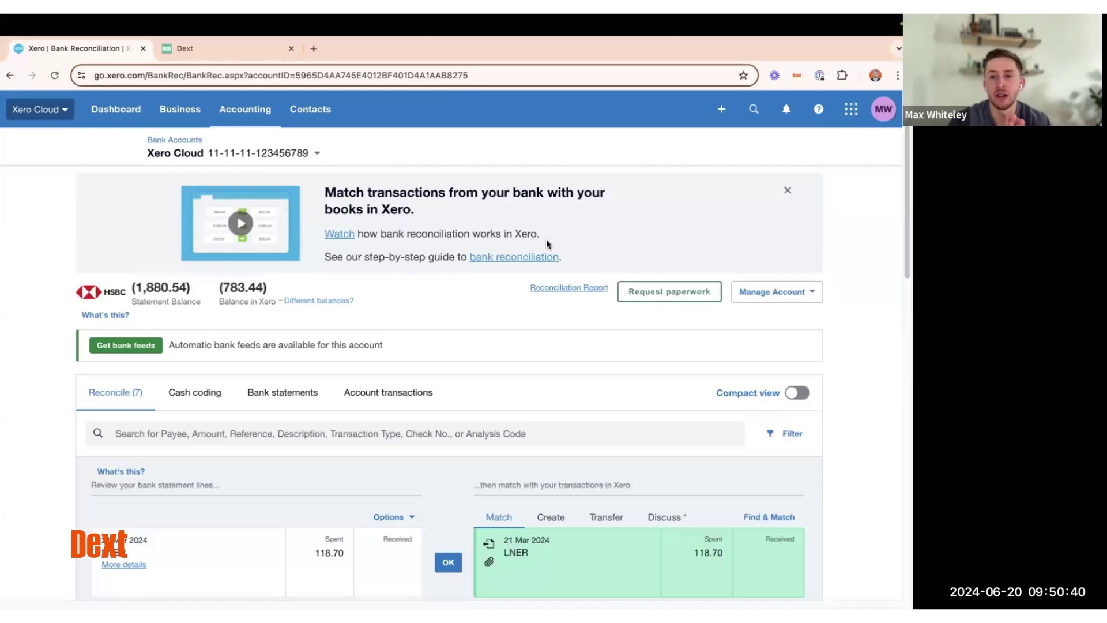